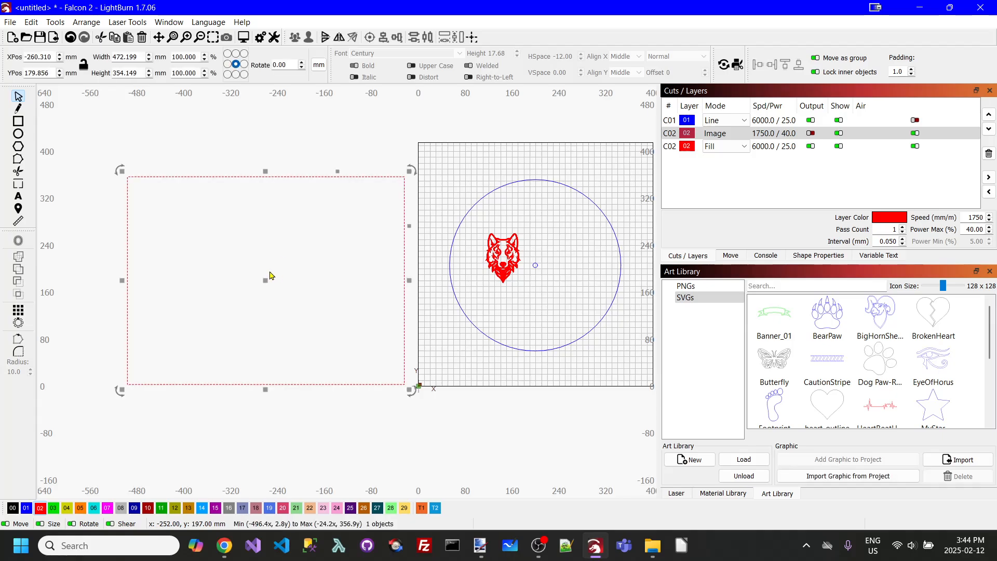
- Move the masked mountain image over the circle at about X 284, Y 194 mm and preview it with the Image layer's output on
left_click_drag(271, 272, 583, 268)
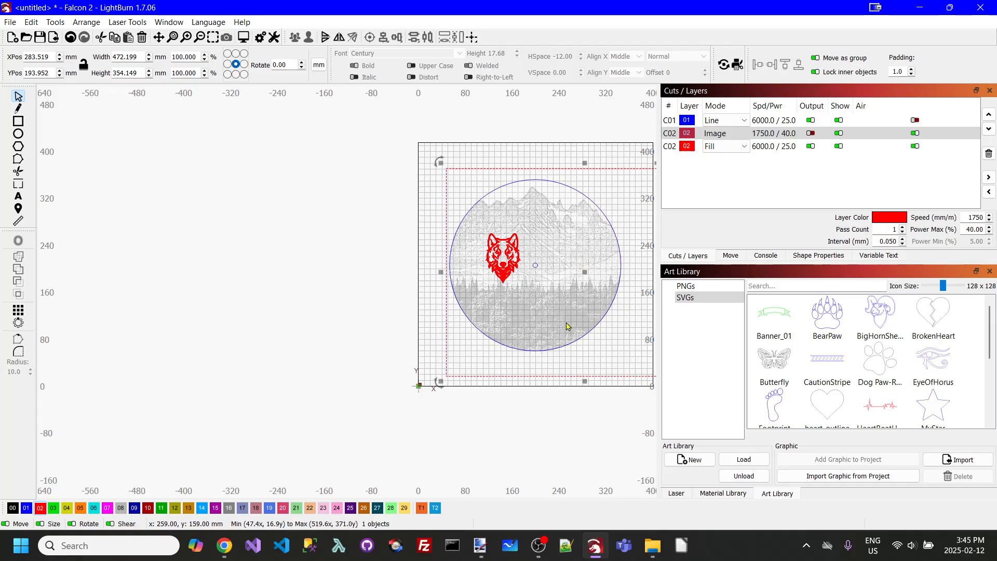
left_click(547, 414)
left_click(812, 134)
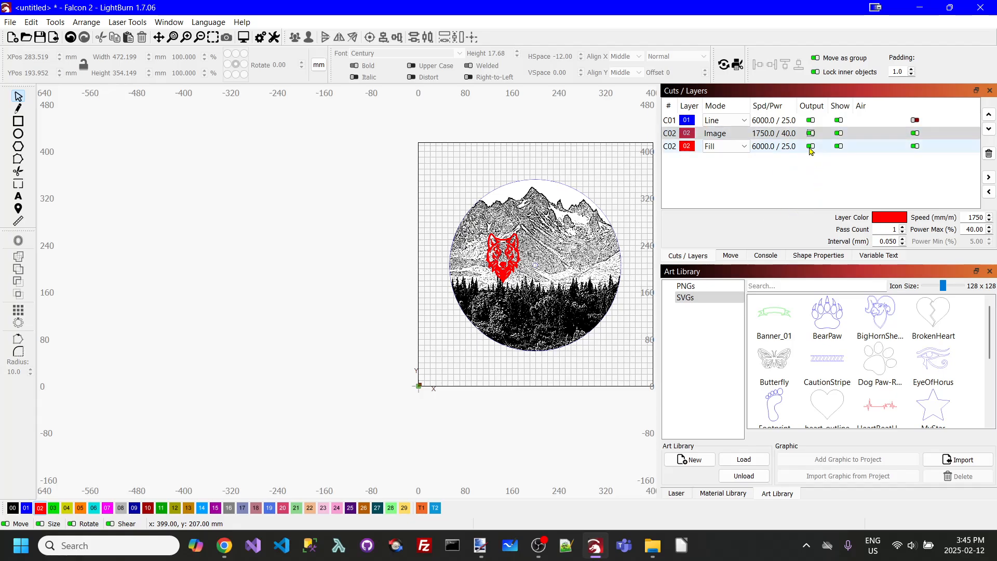
left_click(243, 38)
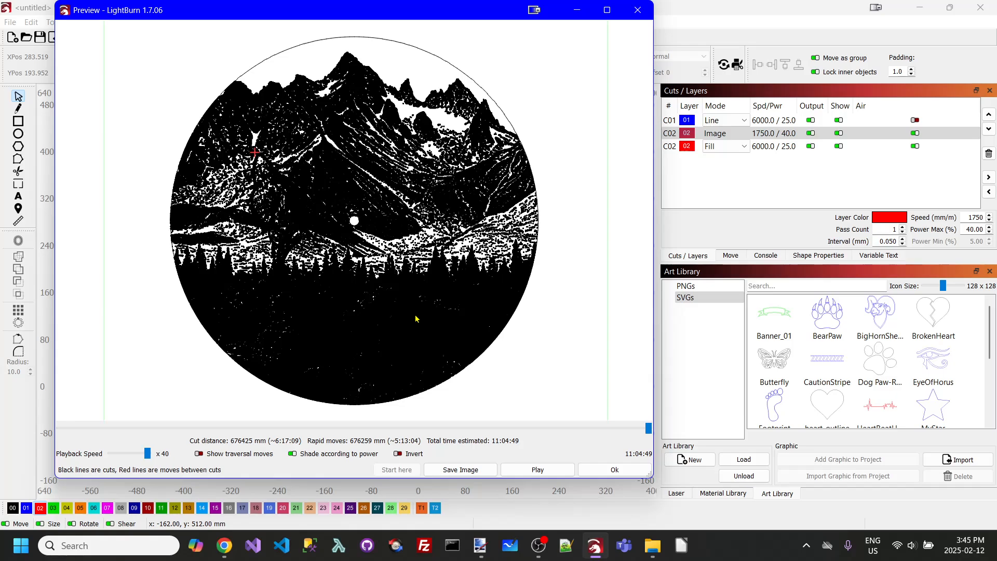
left_click(623, 473)
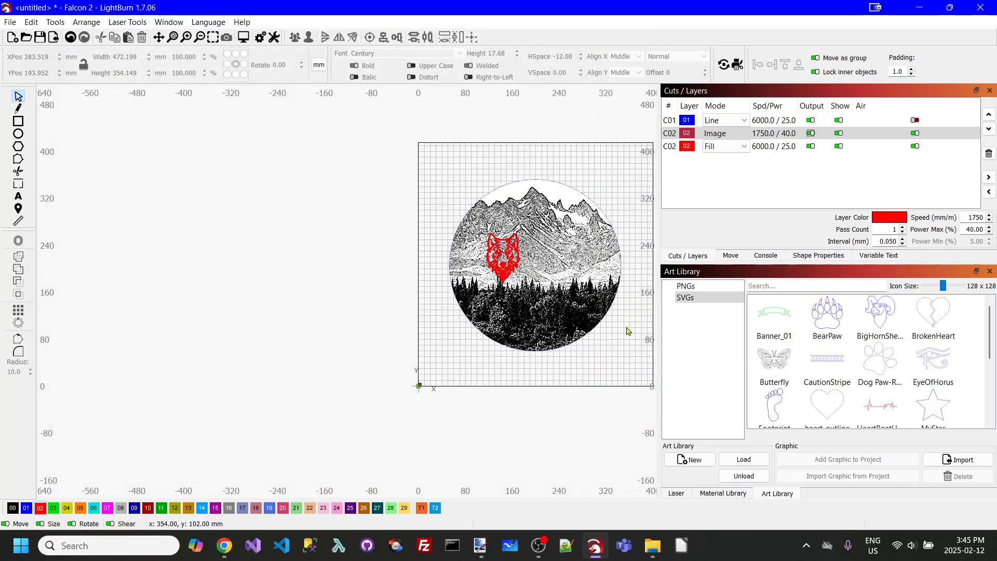
- Turn off the Image layer's output and undo the recent changes until the mask is removed from the mountain image
left_click(626, 335)
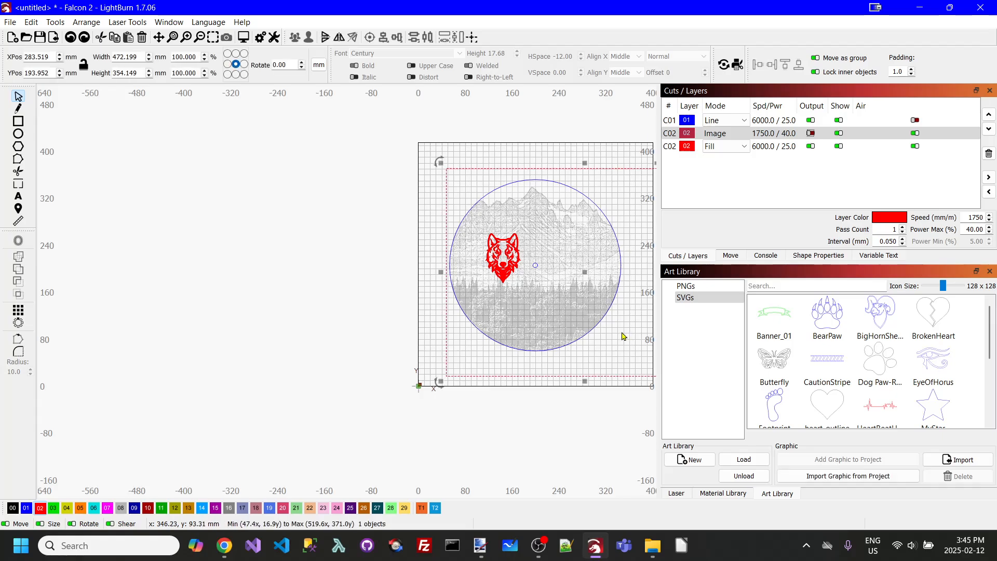
left_click_drag(535, 270, 315, 276)
key("ctrl+z")
key("ctrl+z")
key("ctrl+z")
key("ctrl+z")
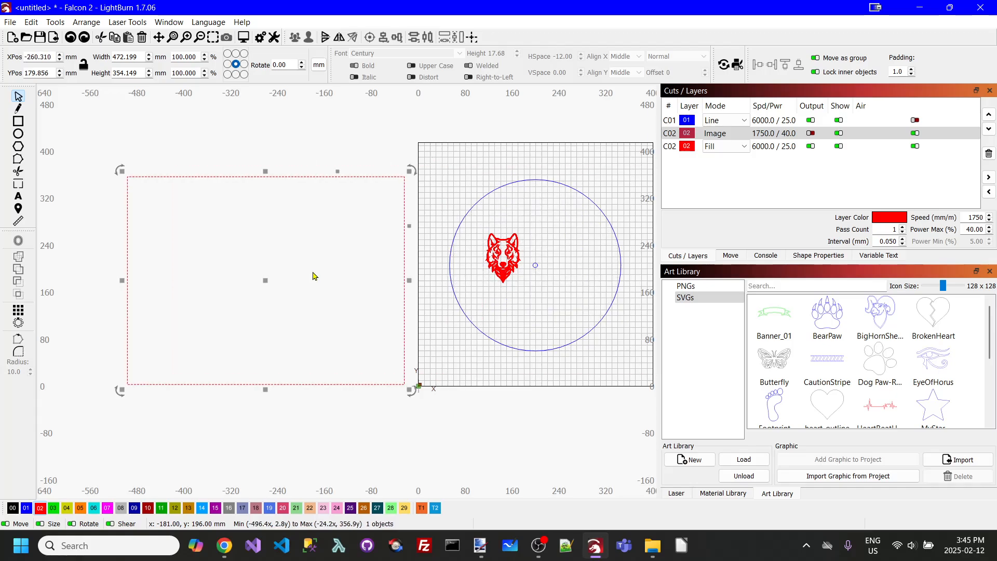
left_click(541, 462)
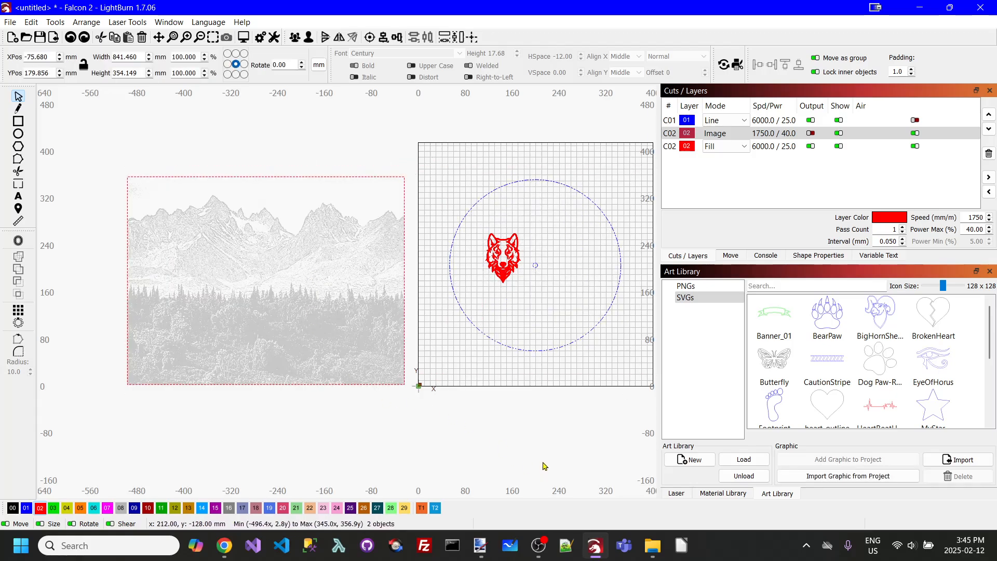
- Offset the wolf head outward by 2 mm with corner style, using outer shapes only and keeping the original
scroll(638, 238, "up", 1)
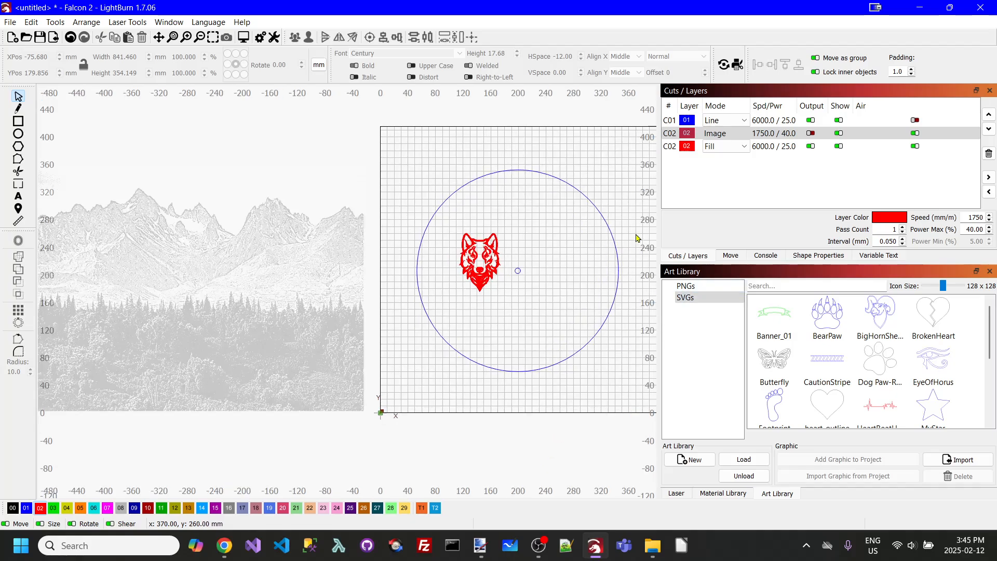
scroll(631, 243, "up", 1)
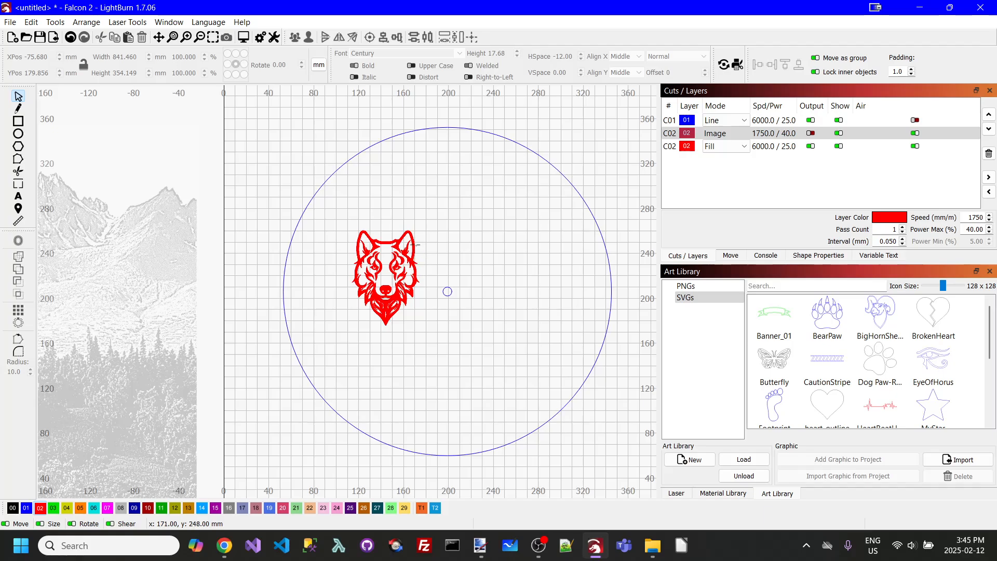
left_click(417, 244)
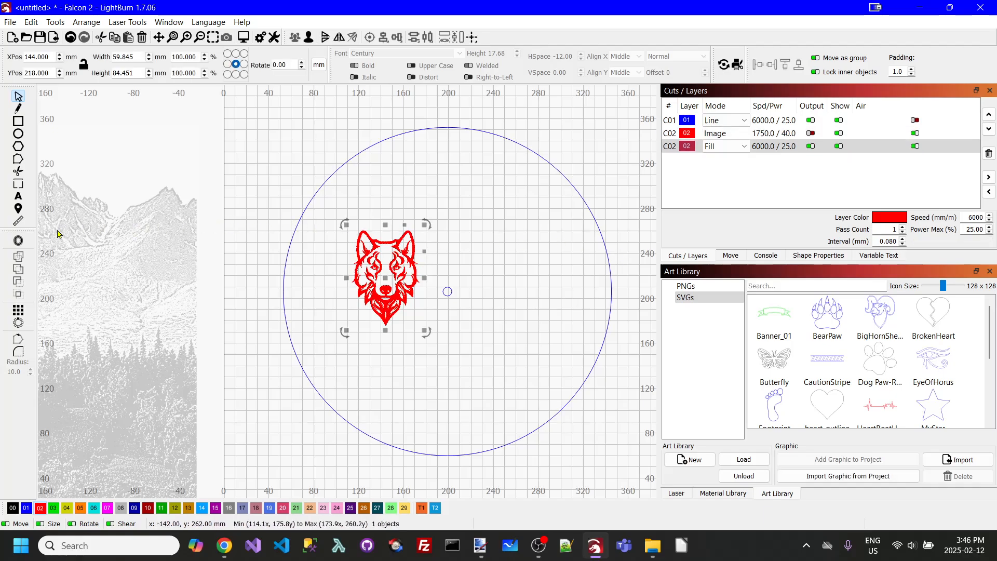
left_click(18, 240)
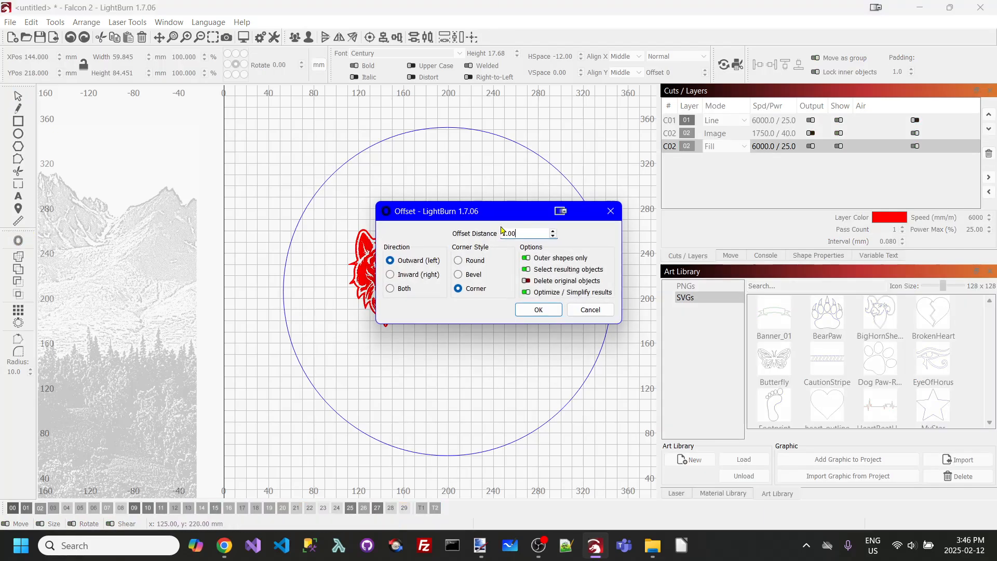
left_click_drag(504, 214, 679, 223)
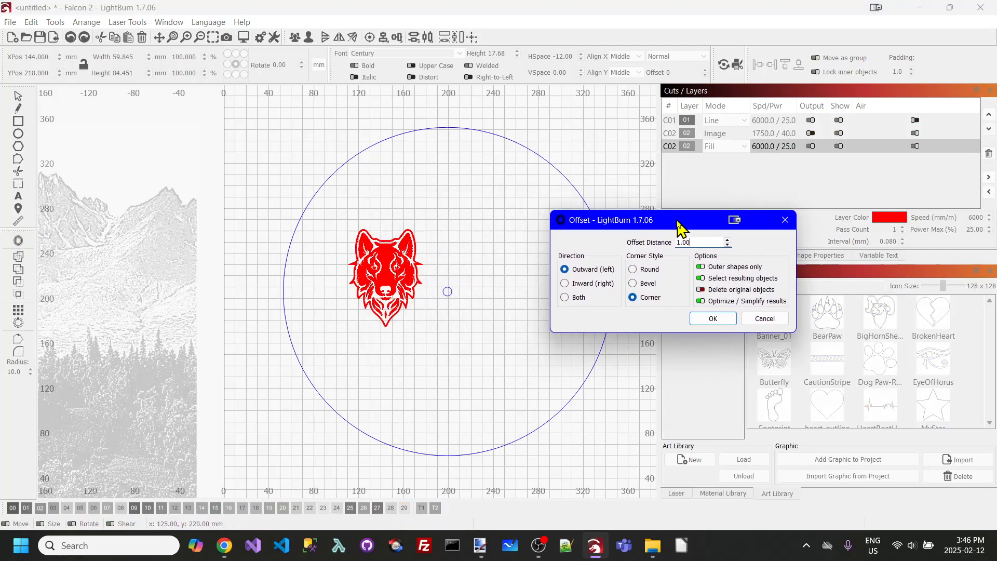
left_click(730, 240)
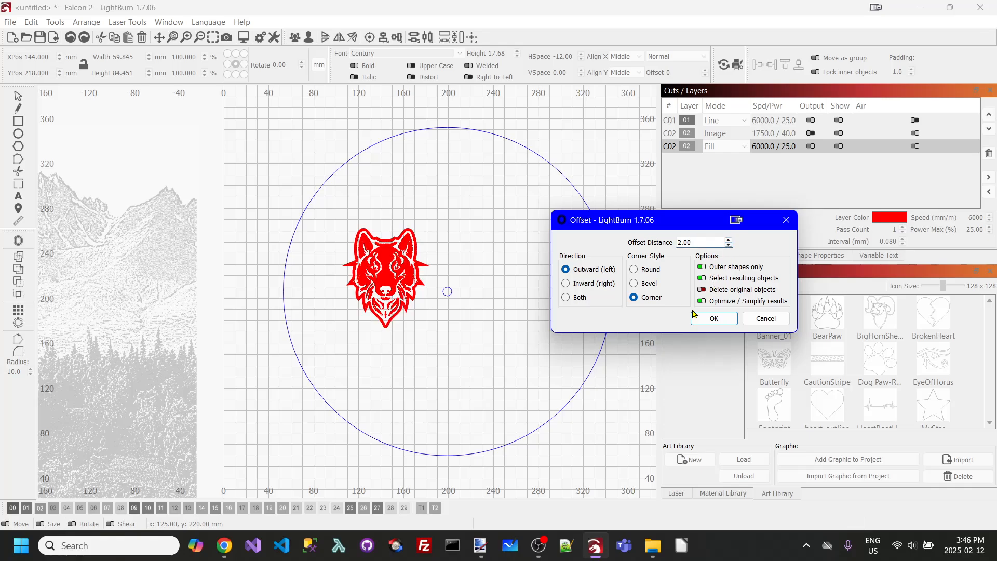
left_click(712, 318)
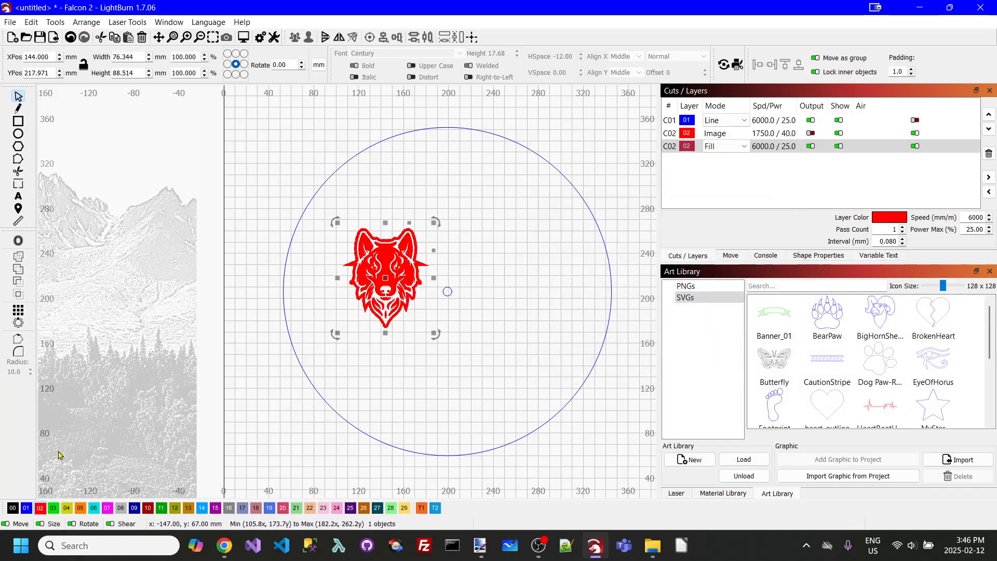
- Assign the wolf's offset outline to blue layer 01 and hide the Fill layer
left_click(27, 509)
left_click(450, 341)
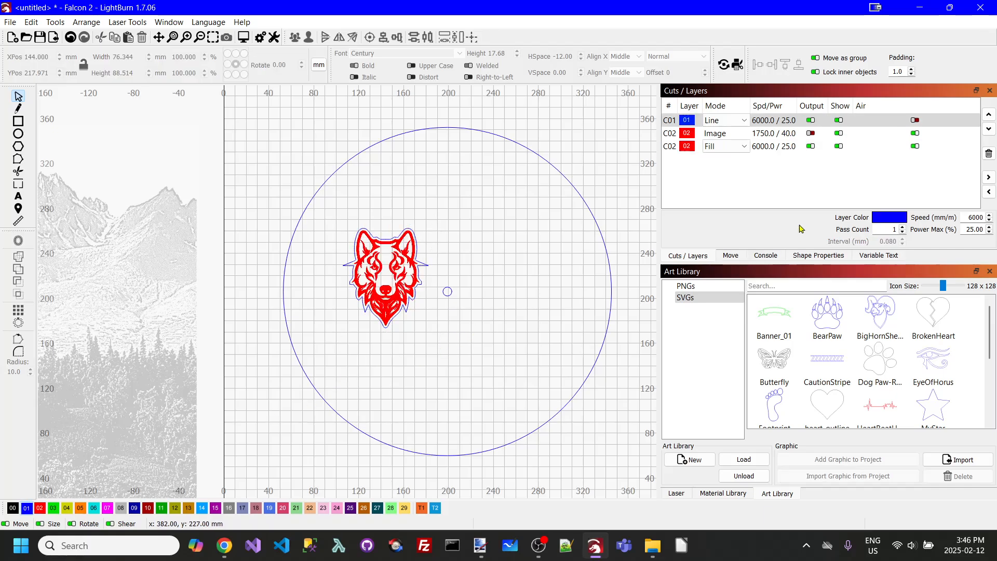
left_click(839, 146)
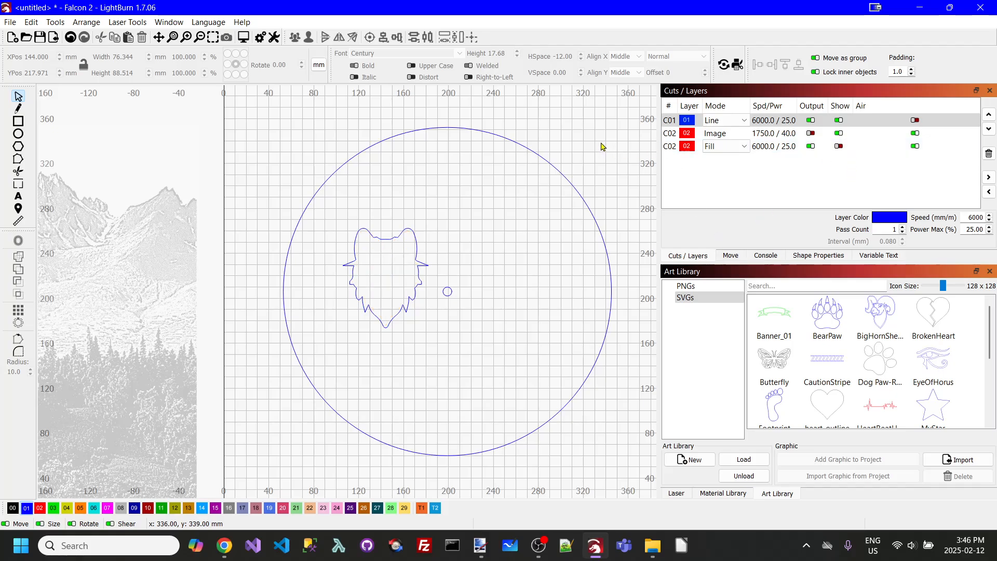
- Group the large circle, the small center circle and the wolf outline
left_click_drag(248, 110, 631, 490)
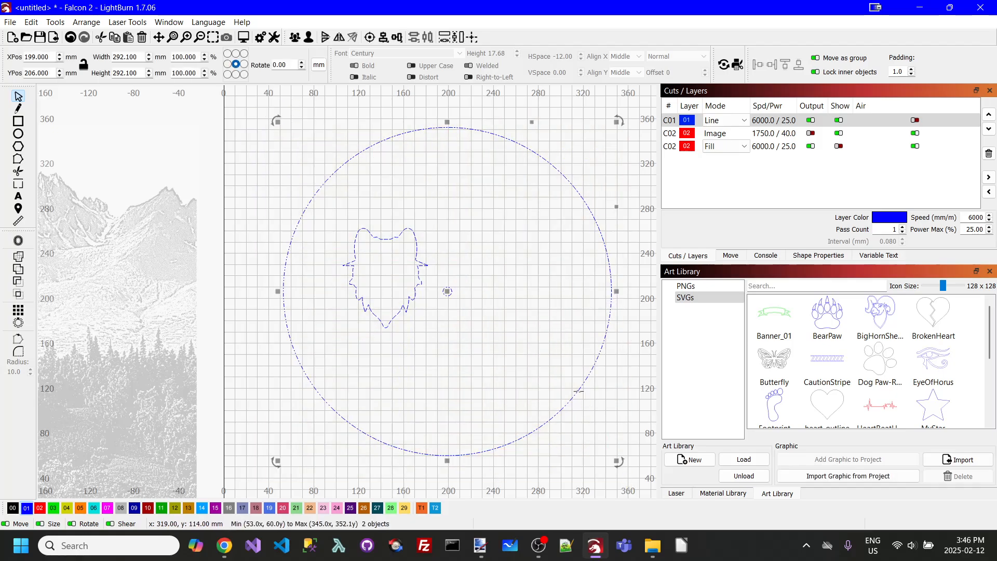
right_click(419, 285)
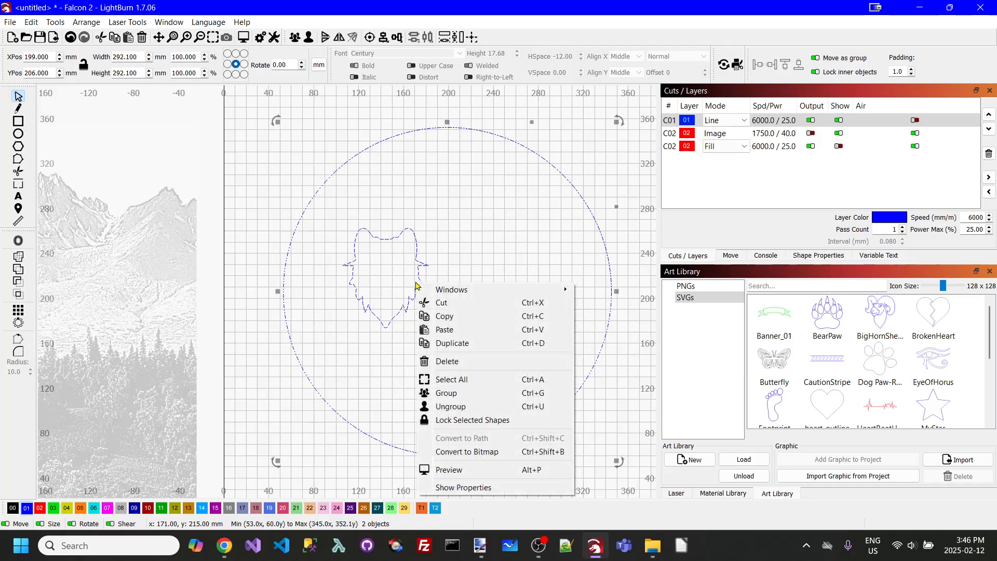
left_click(447, 394)
left_click(612, 412)
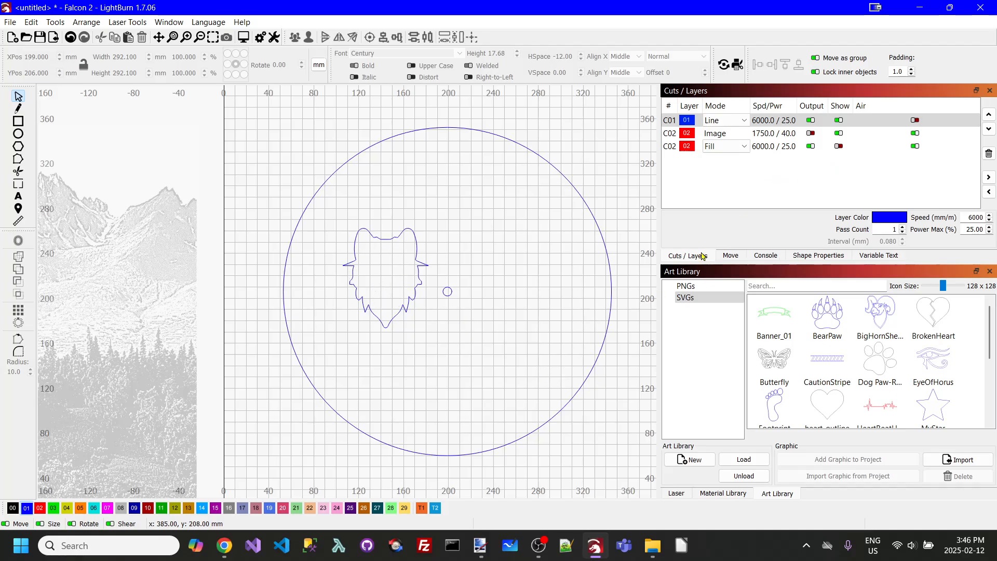
- Move the mountain image partly over the circle and apply the circle and wolf outline group to it as a mask
left_click(136, 256)
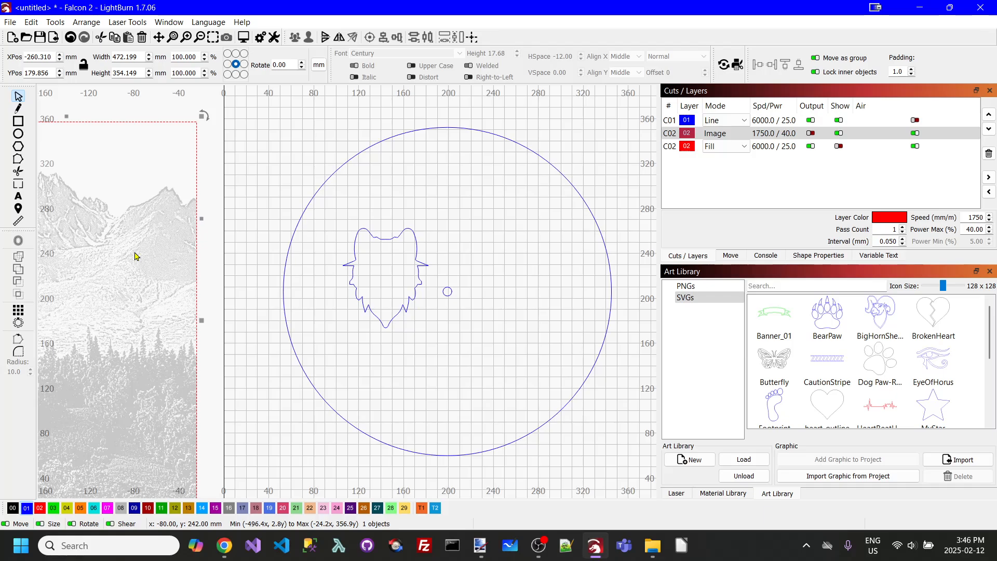
left_click_drag(135, 256, 248, 256)
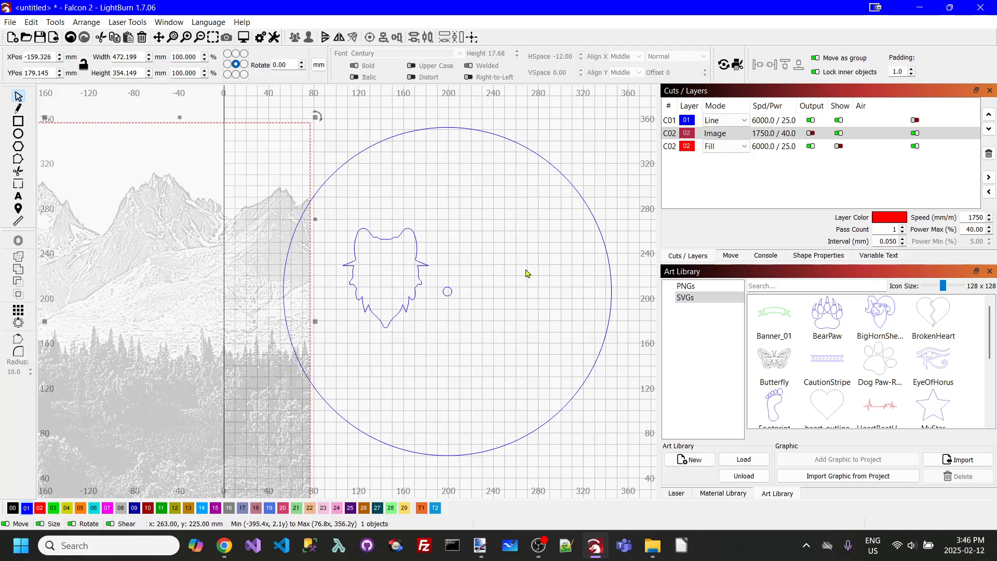
left_click(587, 212, "shift")
right_click(588, 209)
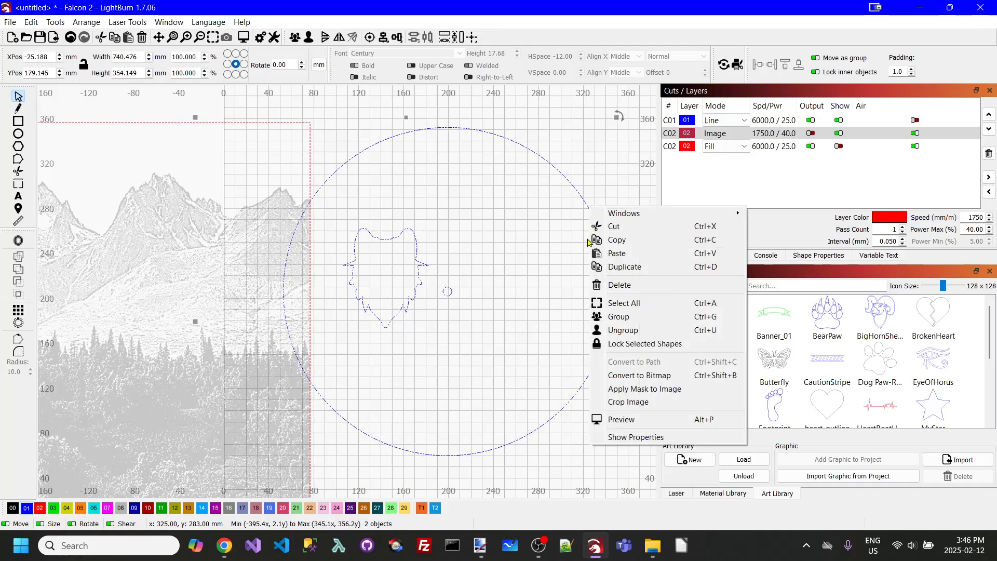
left_click(659, 394)
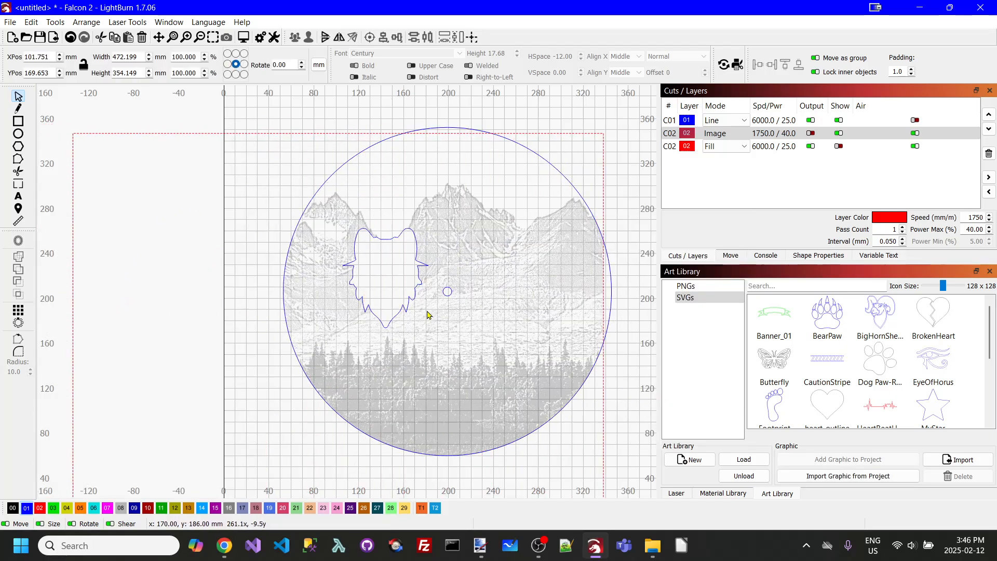
- Reposition the masked mountain image to about X 270, Y 180 mm so it fills the circle, and turn on the Image layer's output
left_click_drag(428, 314, 604, 307)
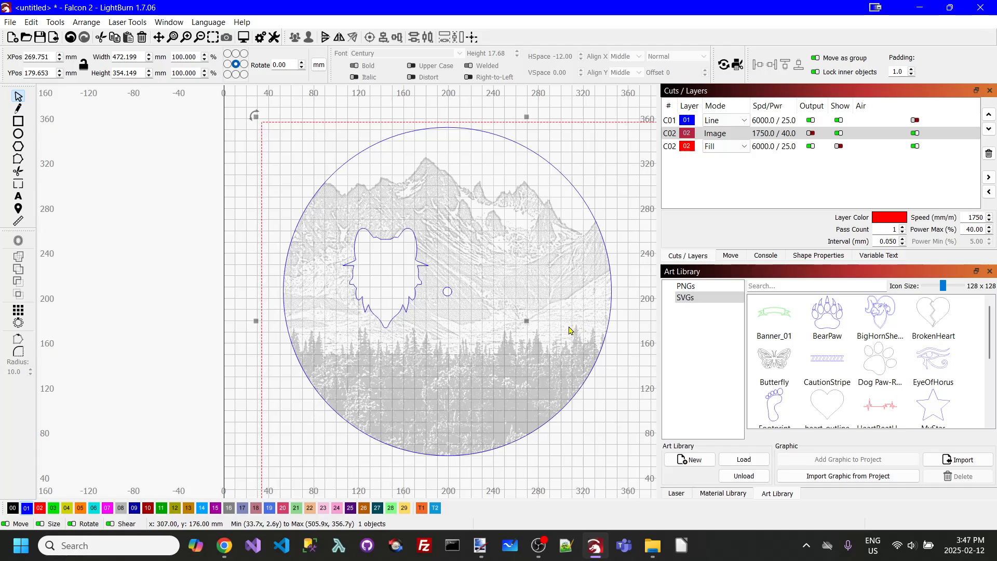
left_click(220, 196)
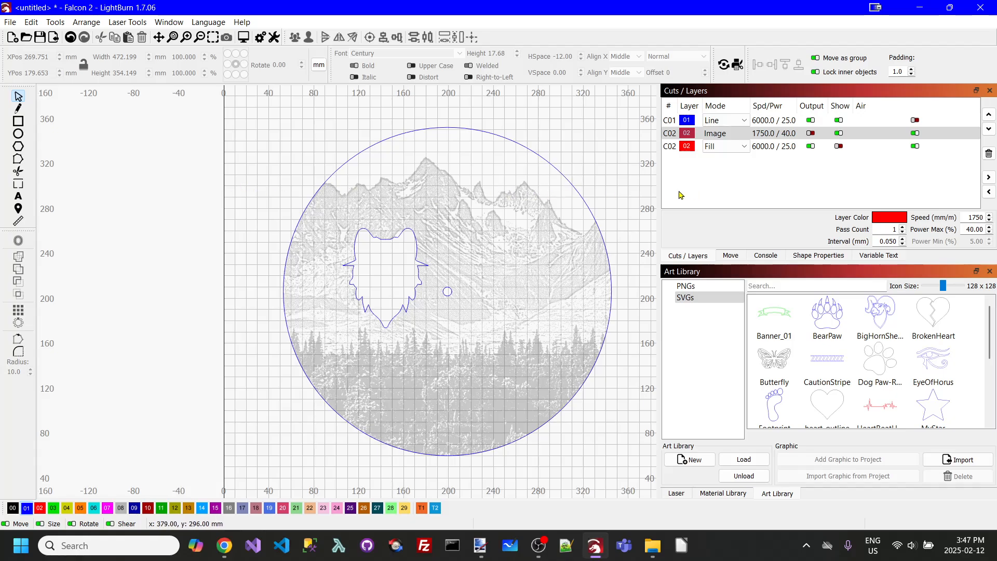
left_click(810, 133)
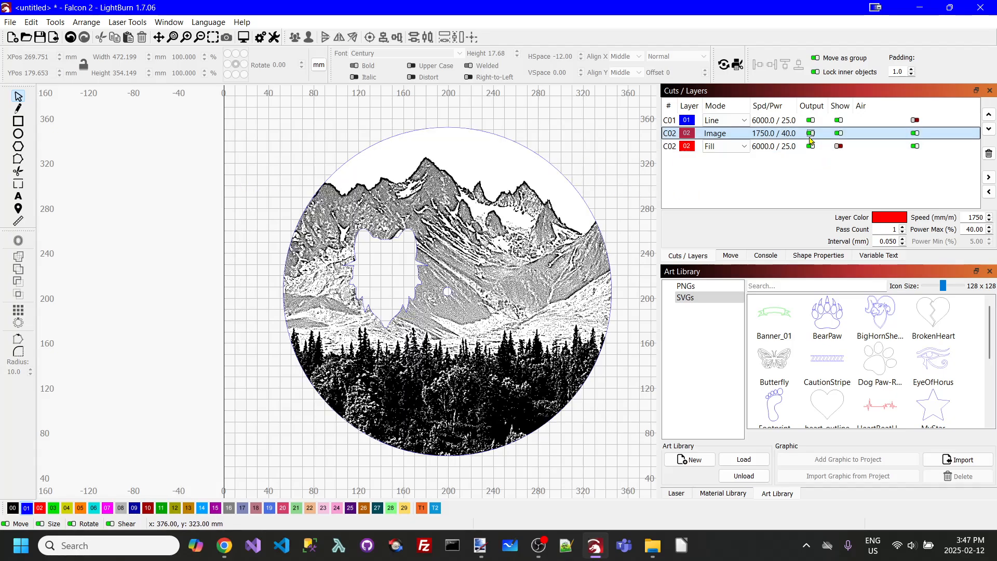
- Preview the masked engraving, close the preview and show the Fill layer again
left_click(243, 38)
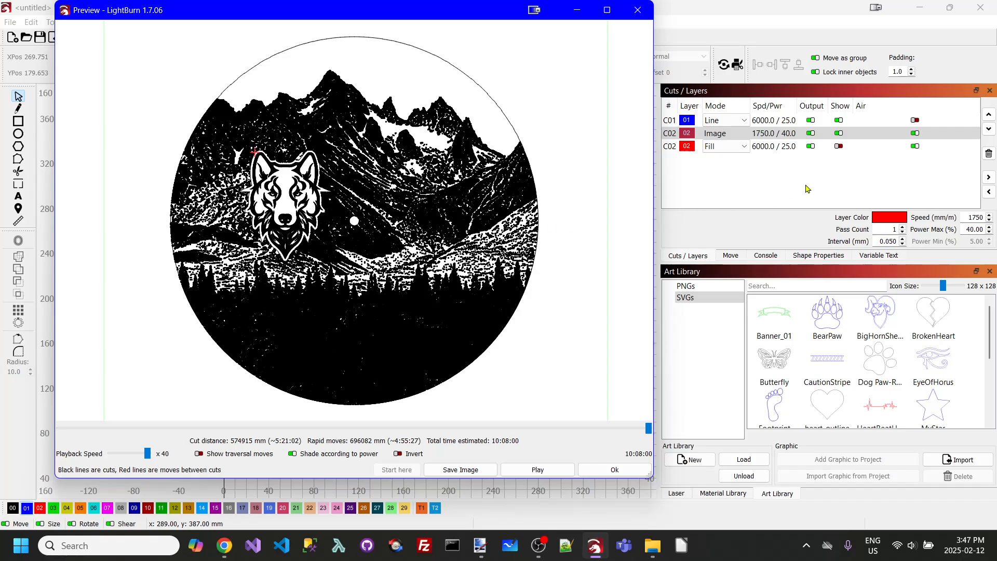
left_click(615, 470)
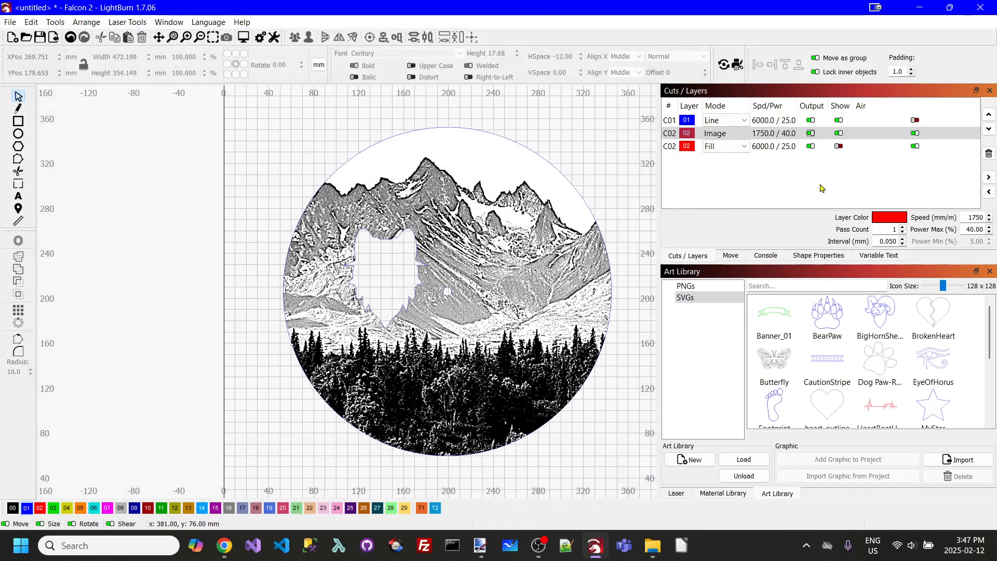
left_click(839, 147)
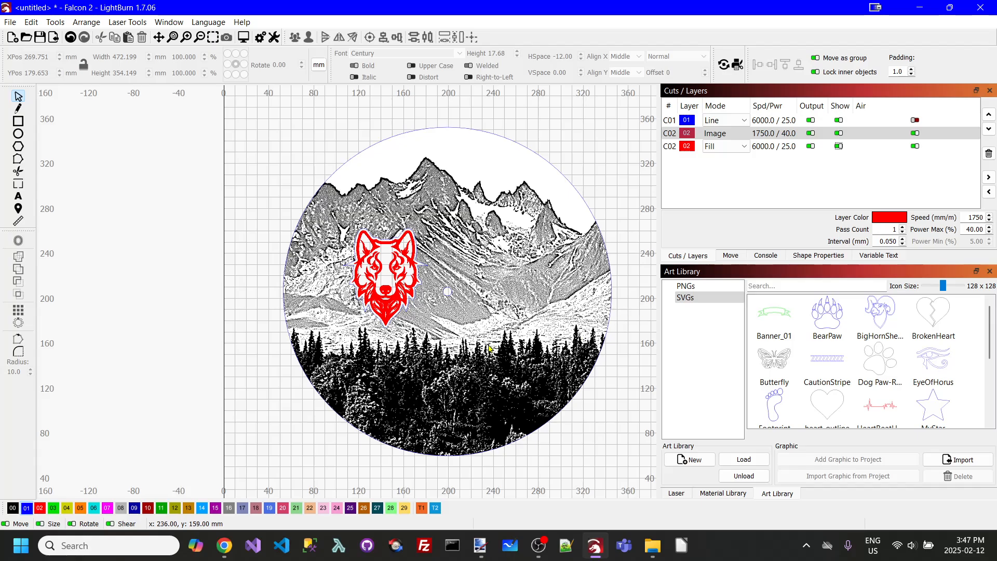
- Examine the border around the wolf head up close in the workspace and in the engraving preview
scroll(382, 267, "up", 5)
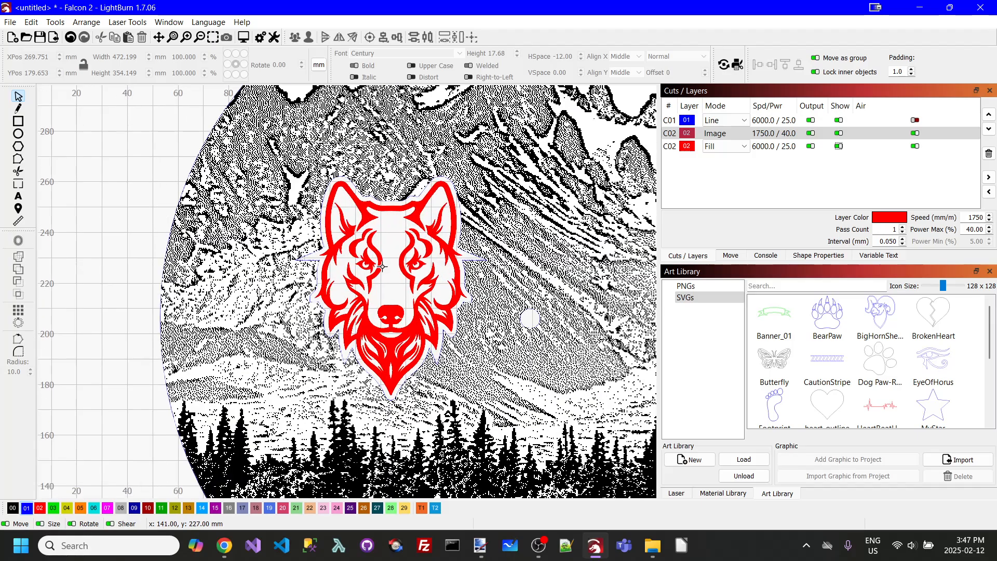
scroll(382, 267, "up", 2)
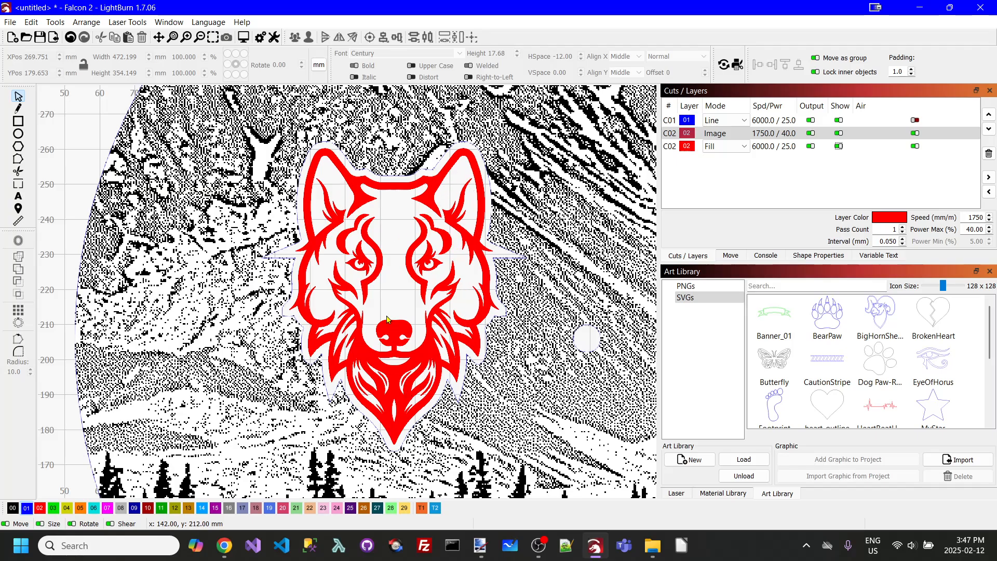
scroll(406, 268, "down", 2)
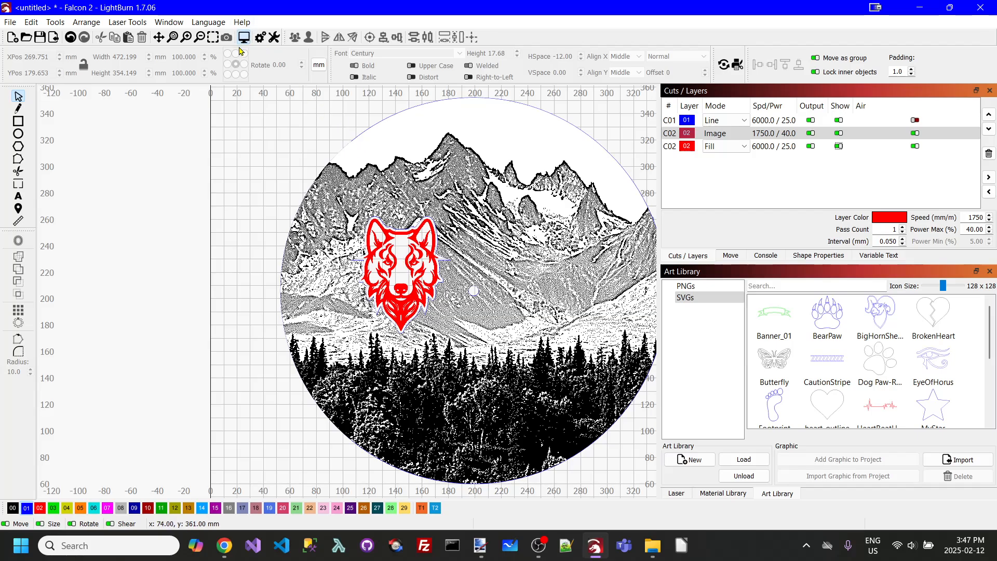
key("alt+p")
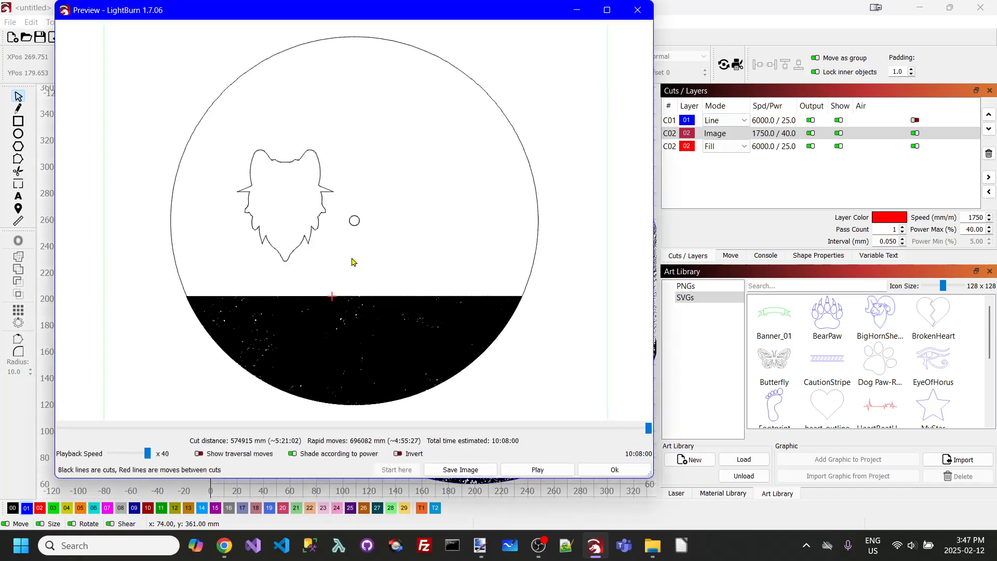
scroll(300, 212, "up", 3)
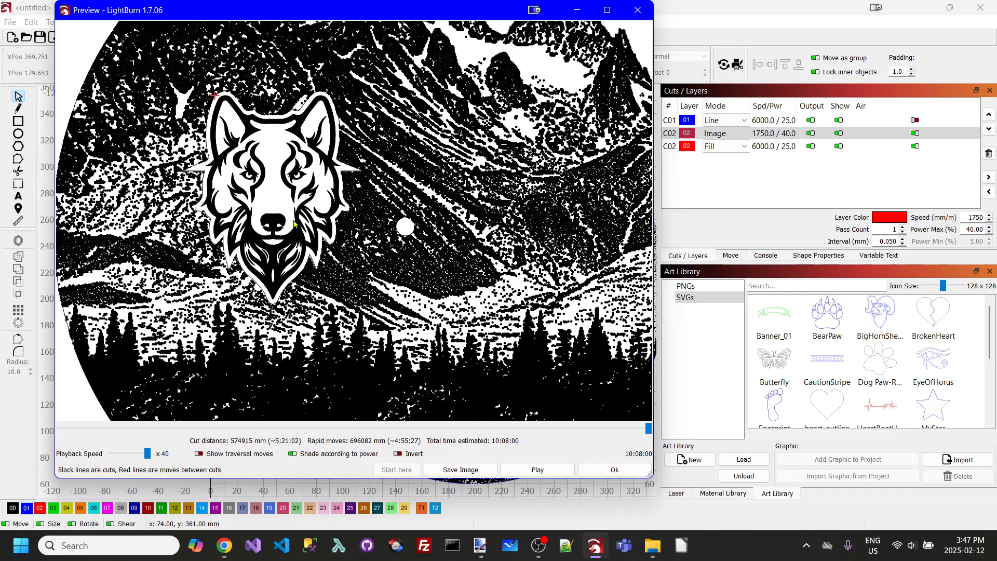
scroll(294, 223, "down", 2)
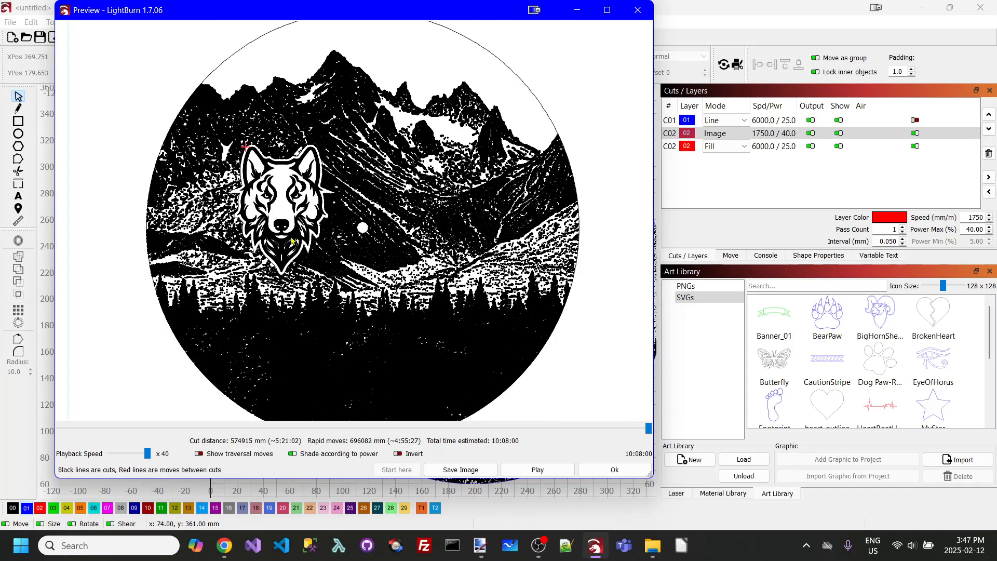
- Close the preview and set the Image layer to 6000 mm/min speed and 25% max power with air assist off
left_click(615, 469)
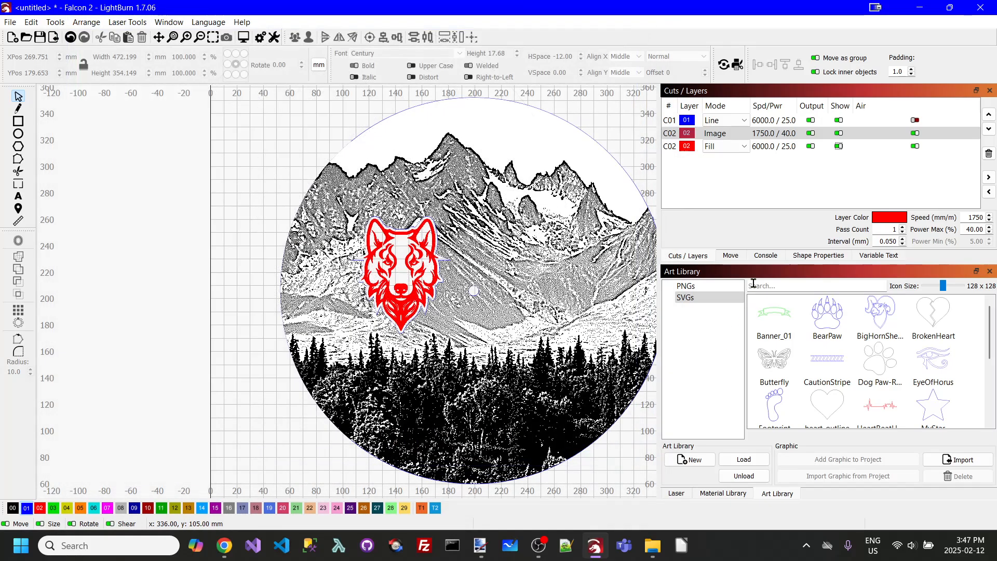
double_click(770, 139)
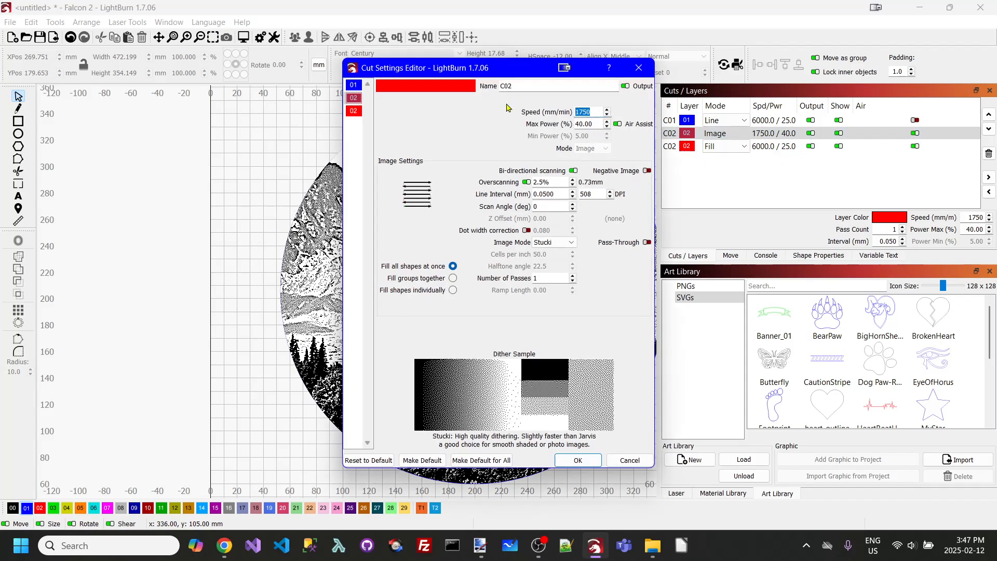
type("6000")
key("Tab")
type("2")
left_click(618, 125)
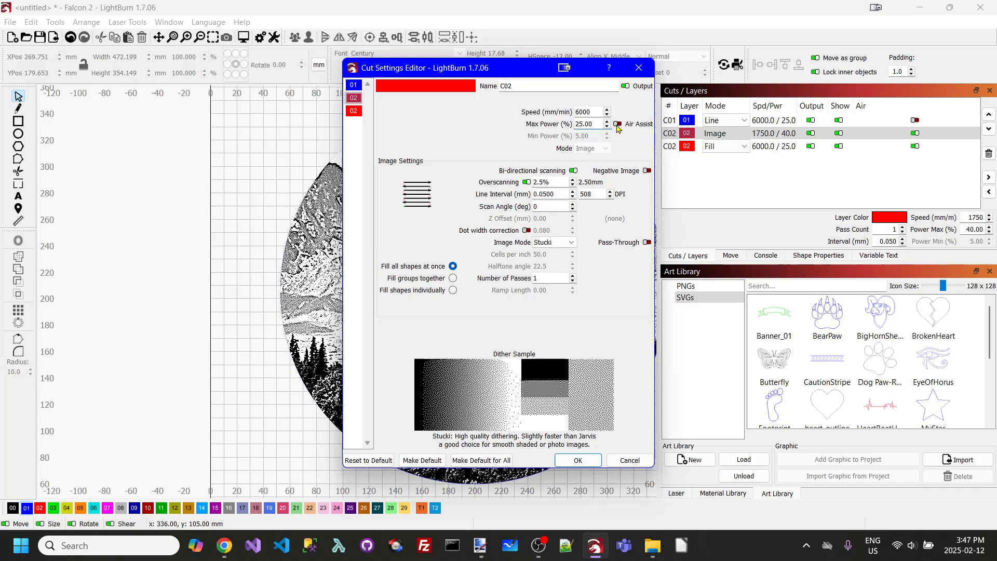
- Set the Image layer's overscanning to 4% and line interval to 0.1 mm, and apply the cut settings
left_click(573, 183)
triple_click(561, 194)
type(".1000")
left_click(588, 461)
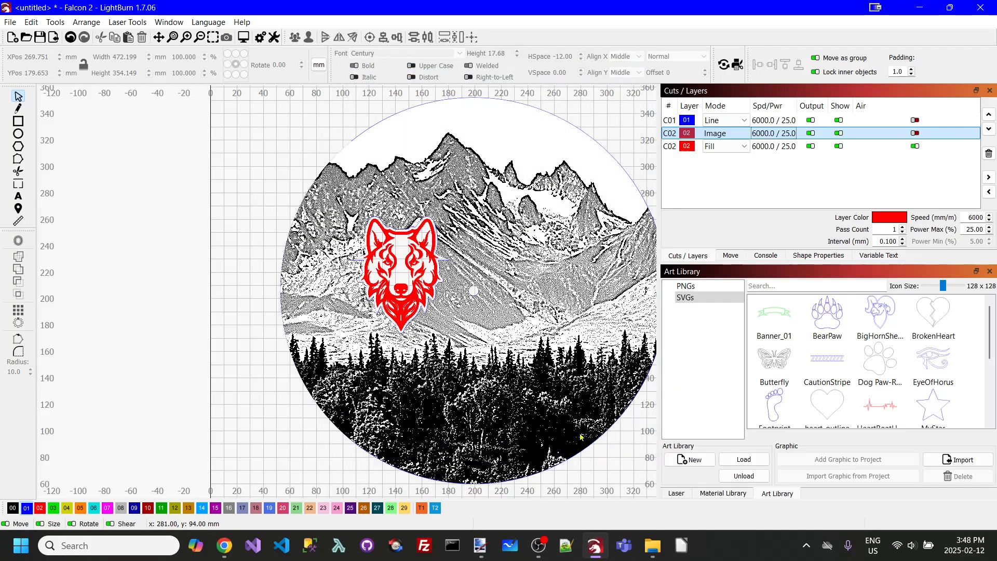
- Enable Pass-Through in the Image layer's cut settings
double_click(723, 136)
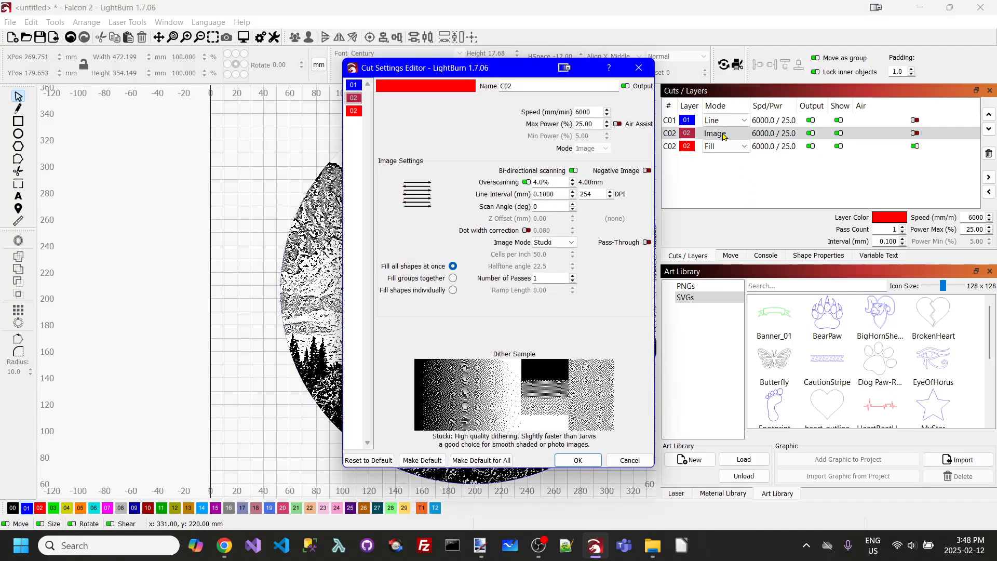
left_click(647, 243)
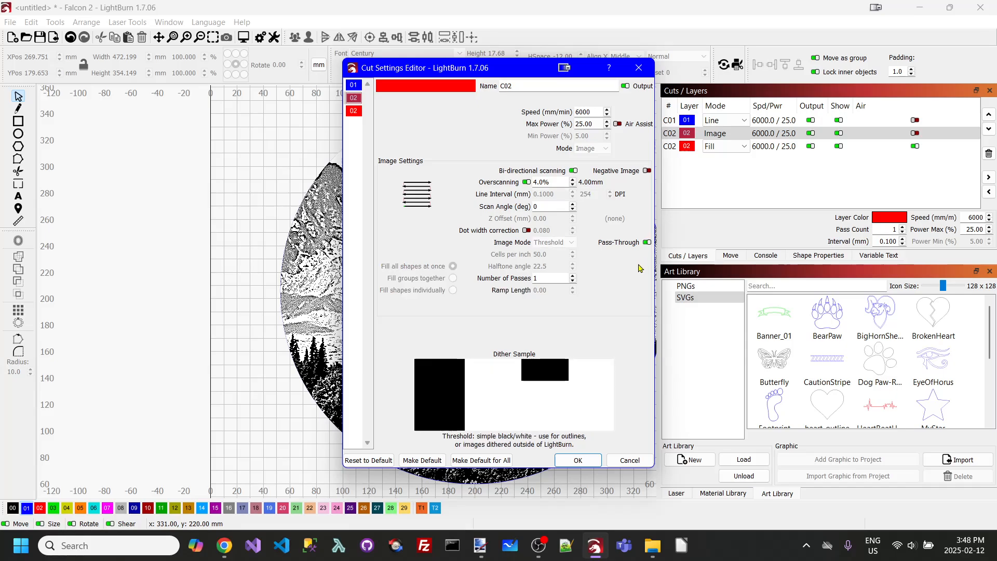
left_click(578, 460)
- Preview the engraving, inspect the wolf head and mountain shading, close the preview and frame the whole design in the workspace
left_click(249, 40)
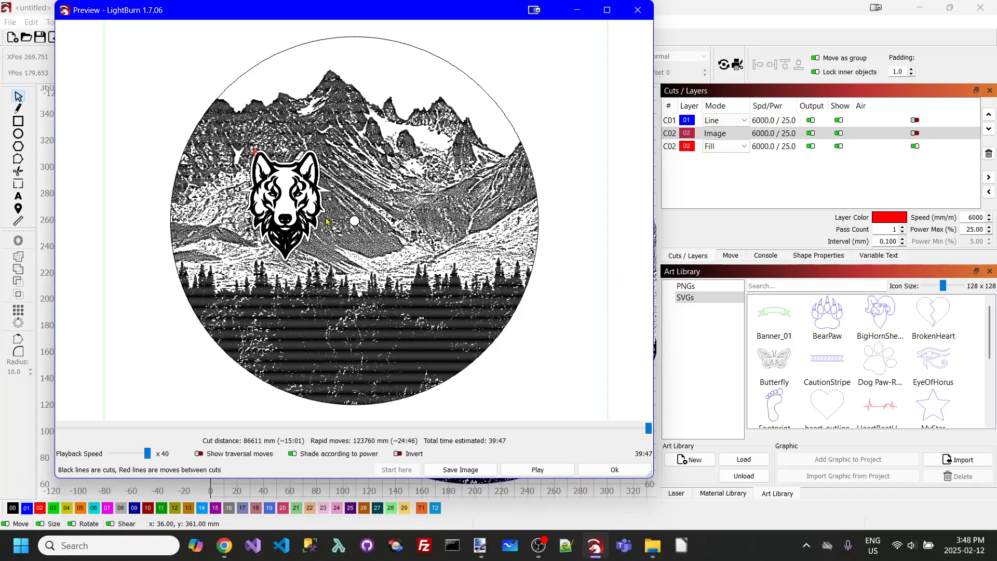
scroll(327, 221, "up", 2)
scroll(327, 221, "down", 2)
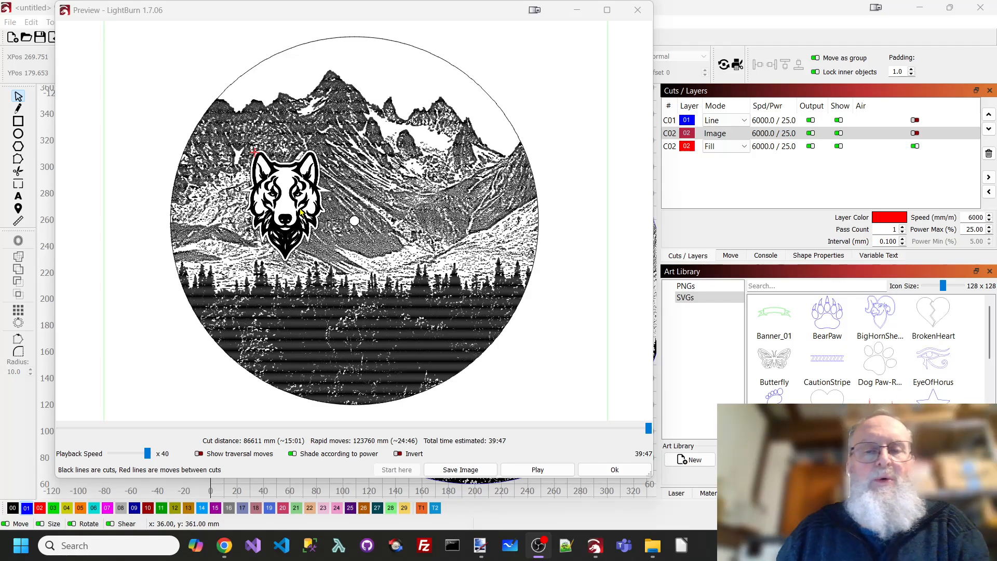
left_click(609, 474)
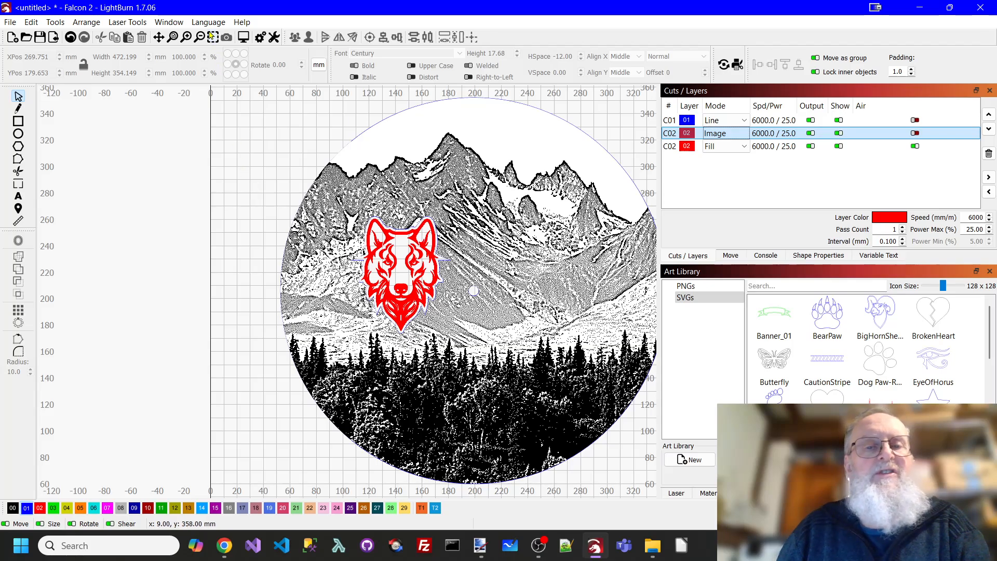
left_click(213, 37)
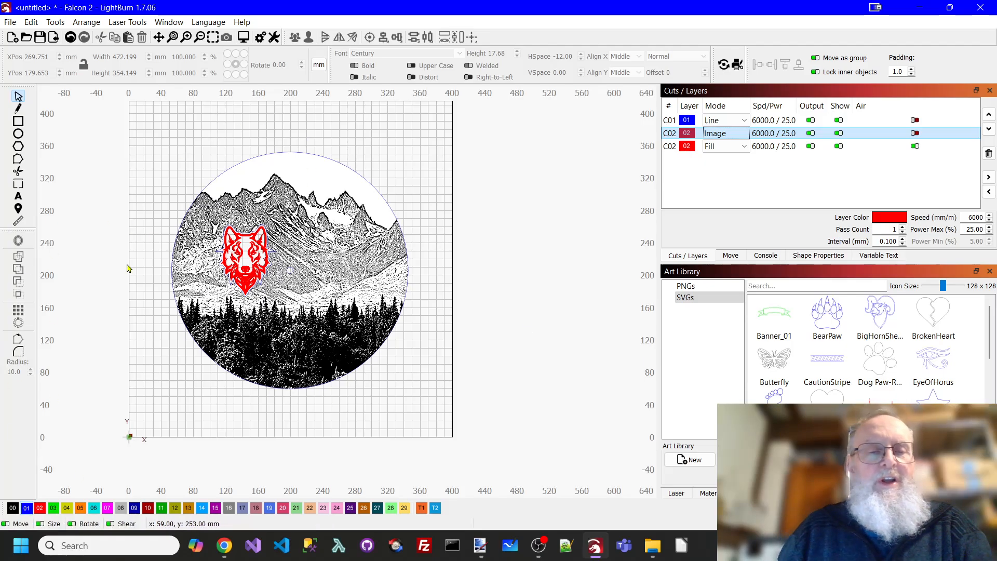
scroll(255, 276, "up", 2)
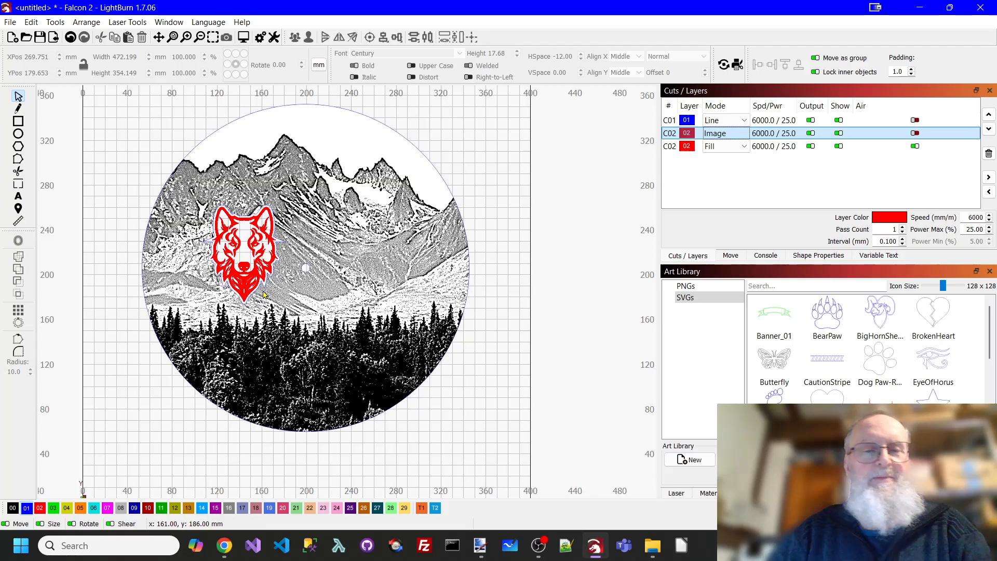